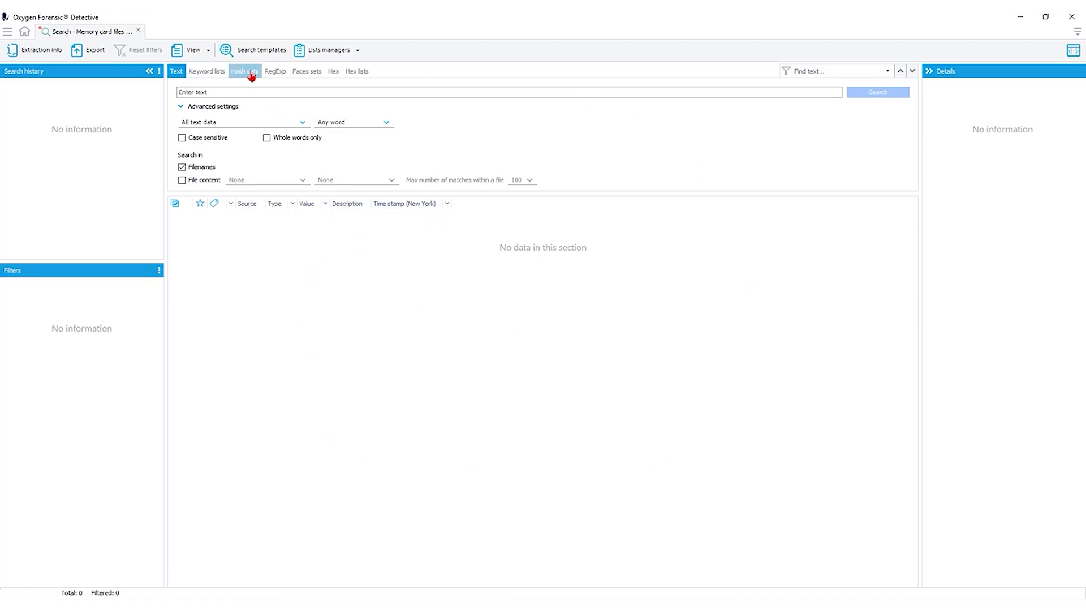
# Run a hex search for FF D8 FF E0 in the content of all files, with at most 5 matches per file.
pyautogui.click(334, 71)
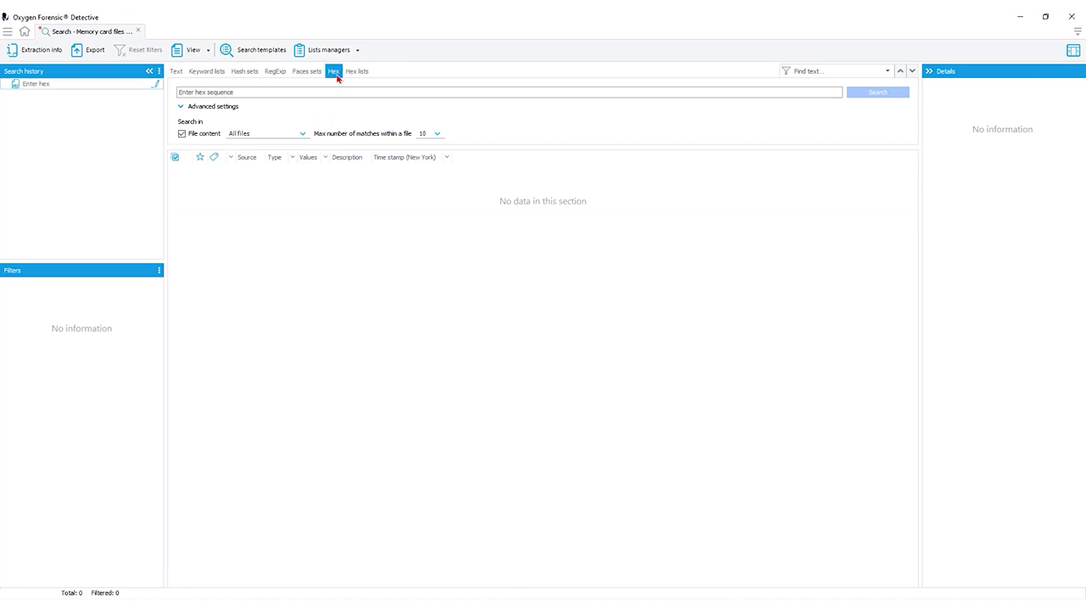
pyautogui.click(363, 93)
pyautogui.write('FF D8 FF E0')
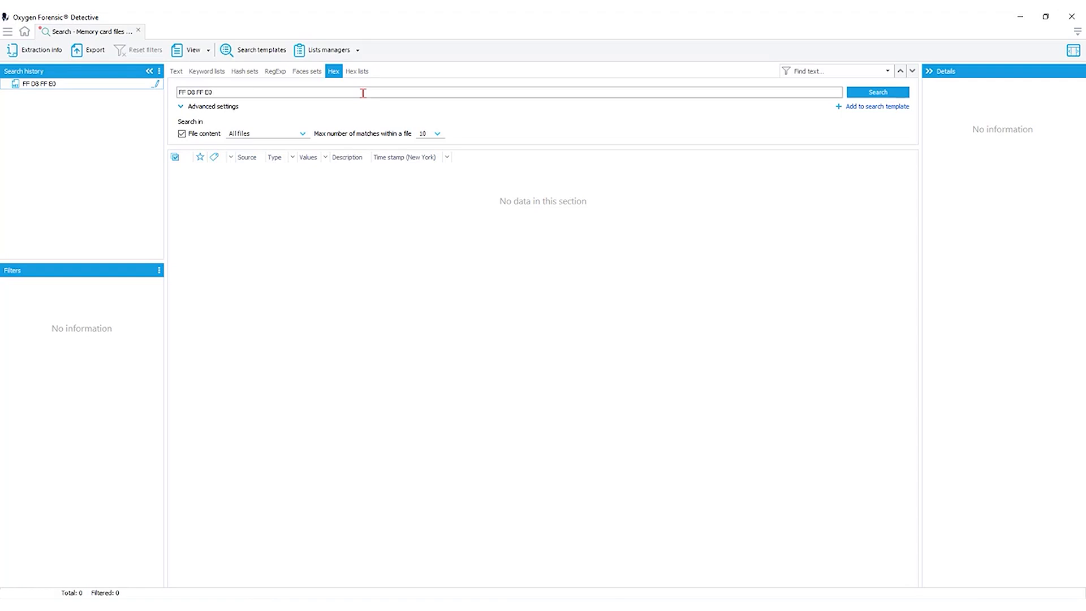
pyautogui.click(301, 136)
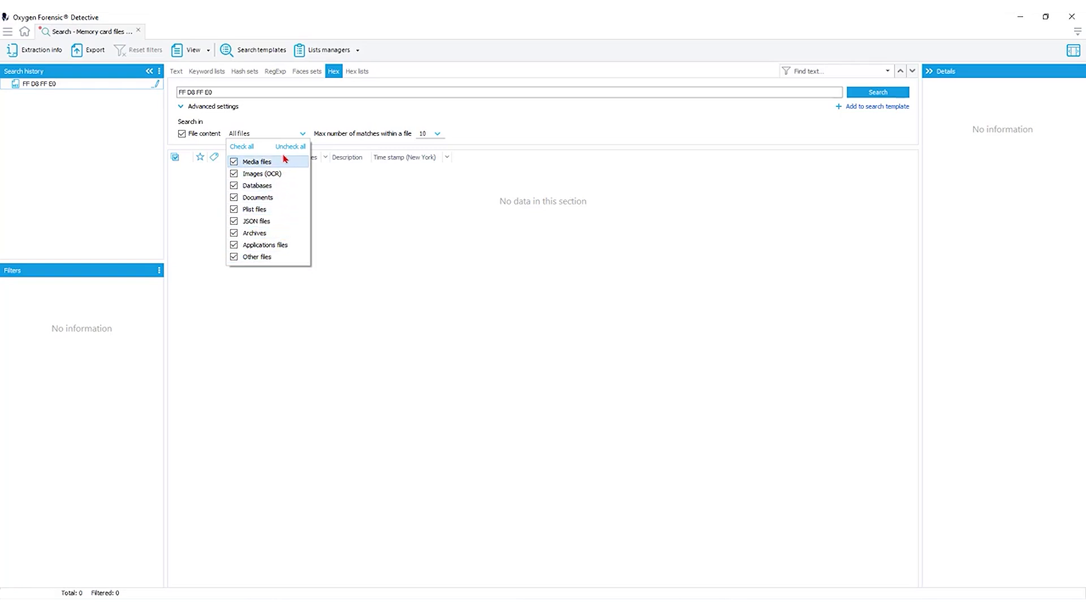
pyautogui.click(407, 120)
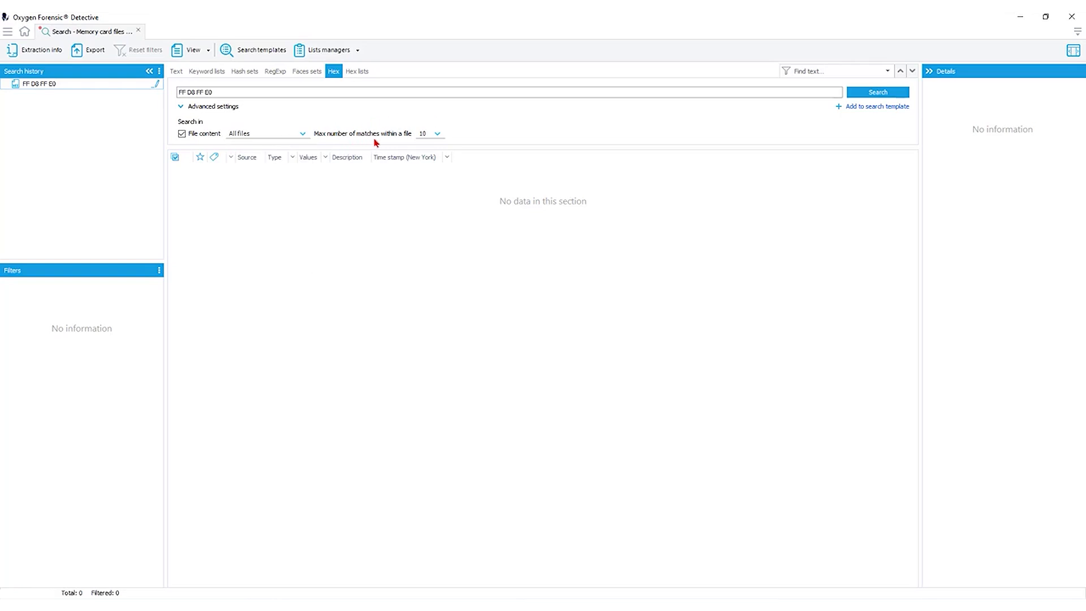
pyautogui.click(437, 134)
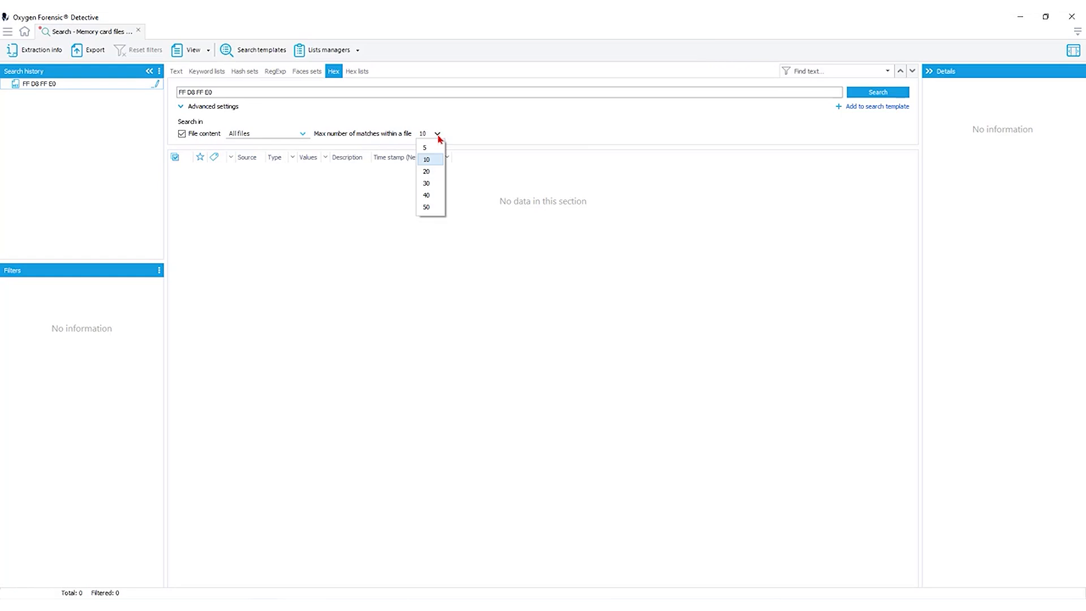
pyautogui.click(435, 148)
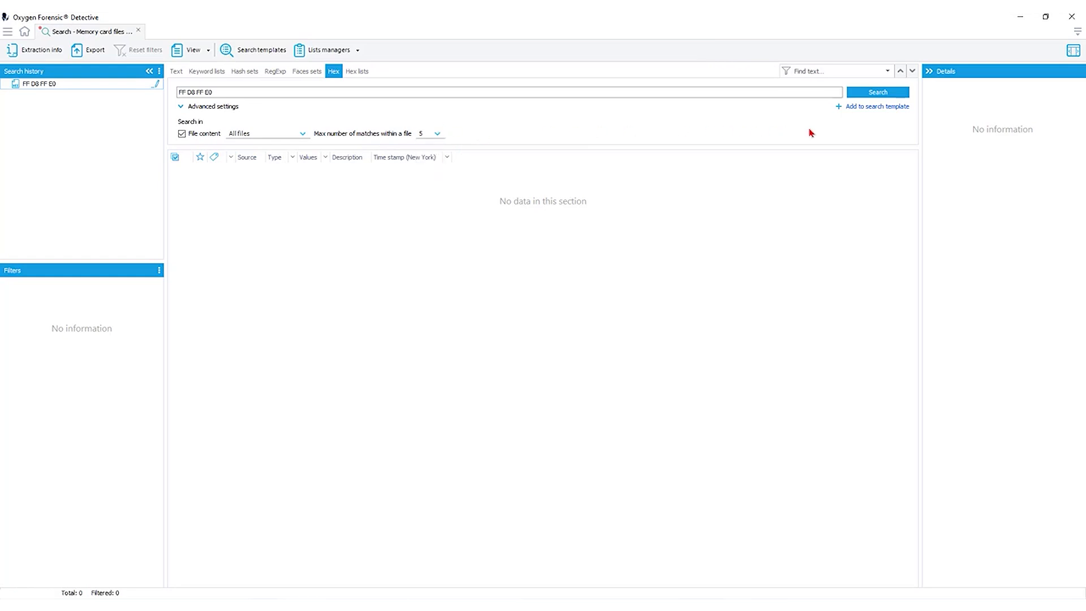
pyautogui.click(871, 93)
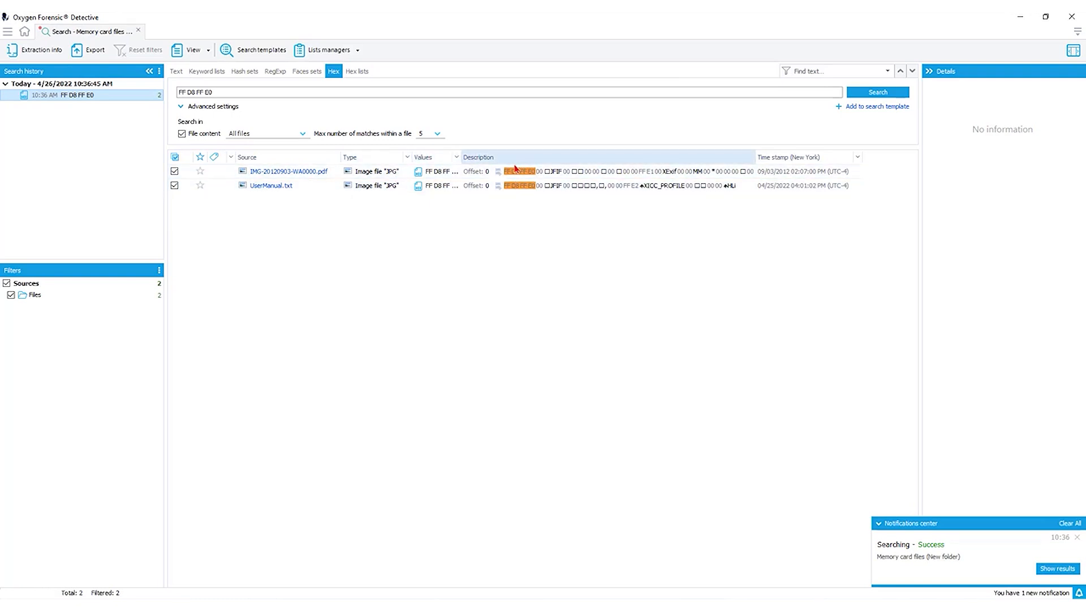
# Open IMG-20120903-WA0000.pdf in the File Viewer and highlight its FF D8 FF E0 header and the JFIF marker in hex view.
pyautogui.click(359, 173)
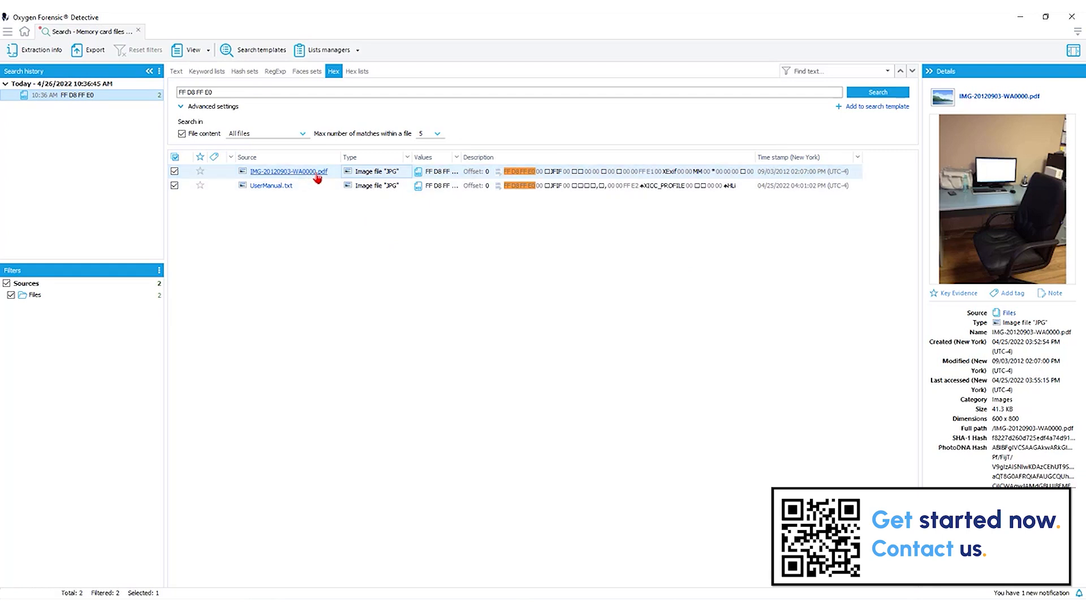
pyautogui.rightClick(340, 172)
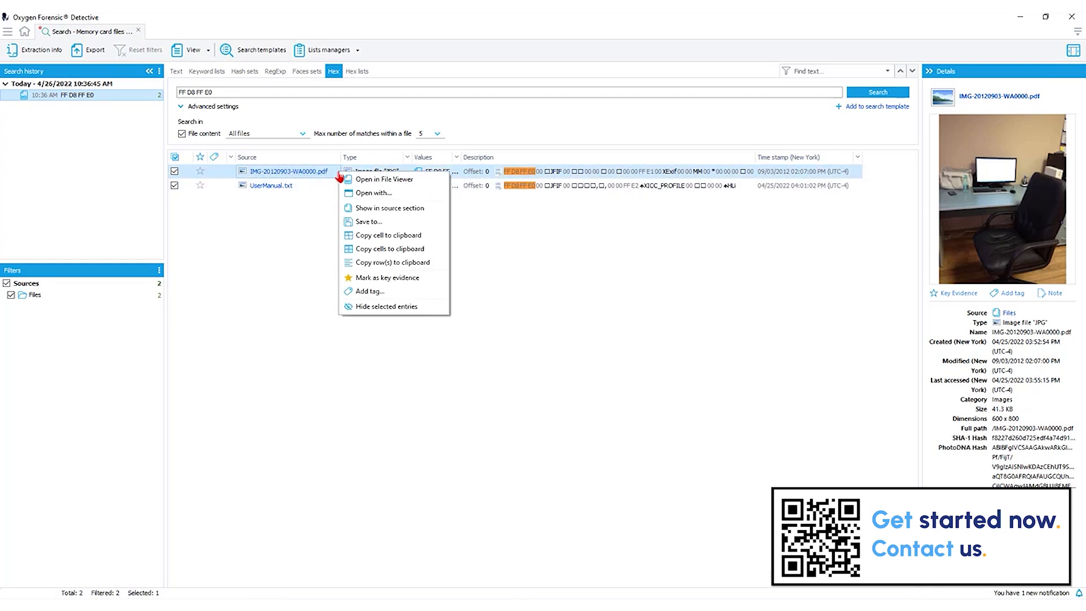
pyautogui.click(386, 185)
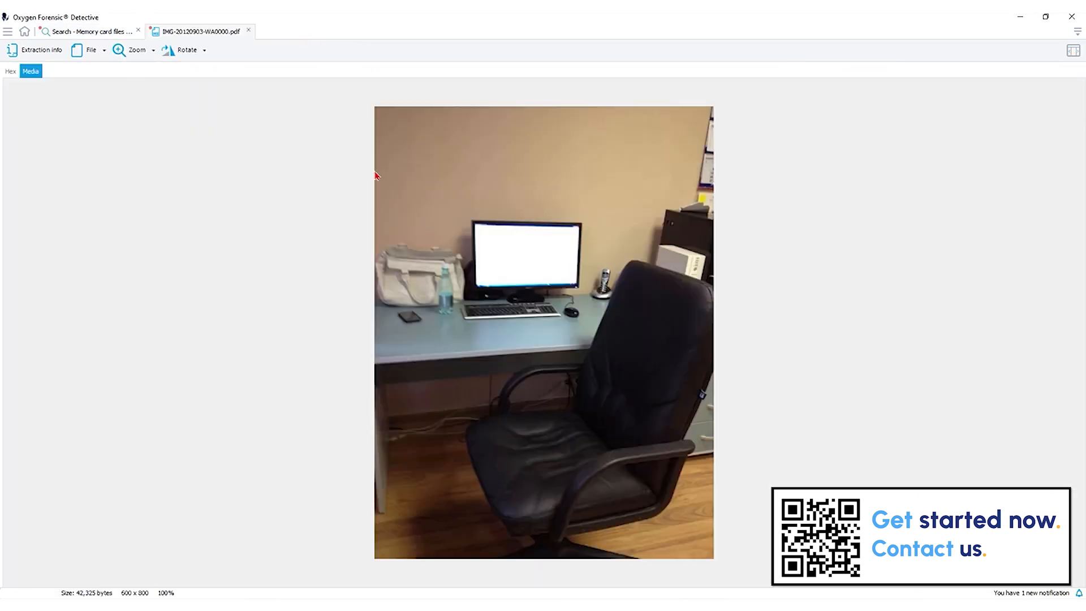
pyautogui.click(11, 74)
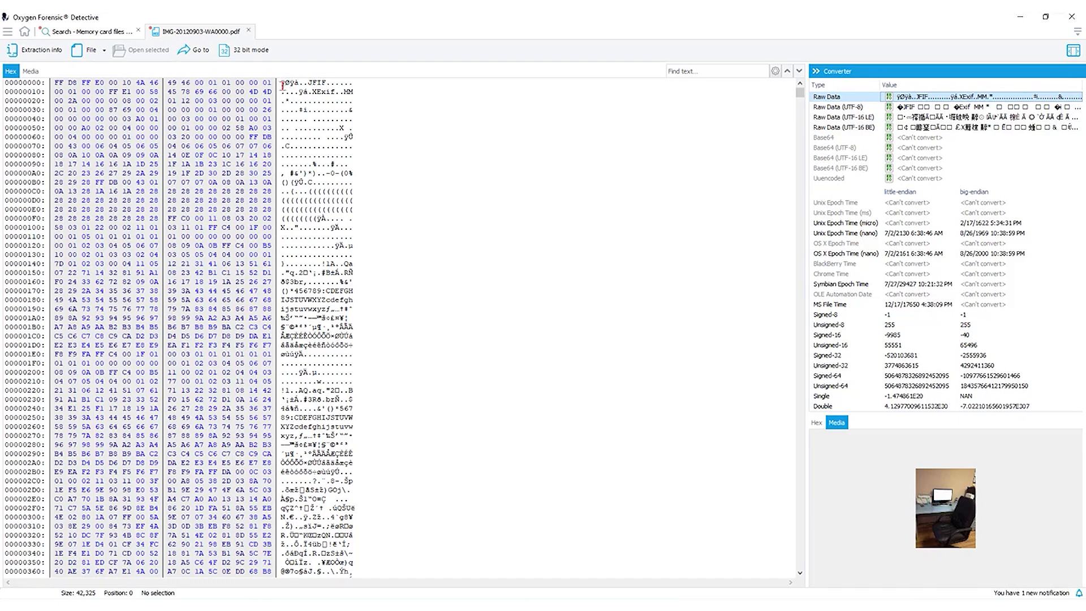
pyautogui.moveTo(282, 85); pyautogui.dragTo(300, 85)
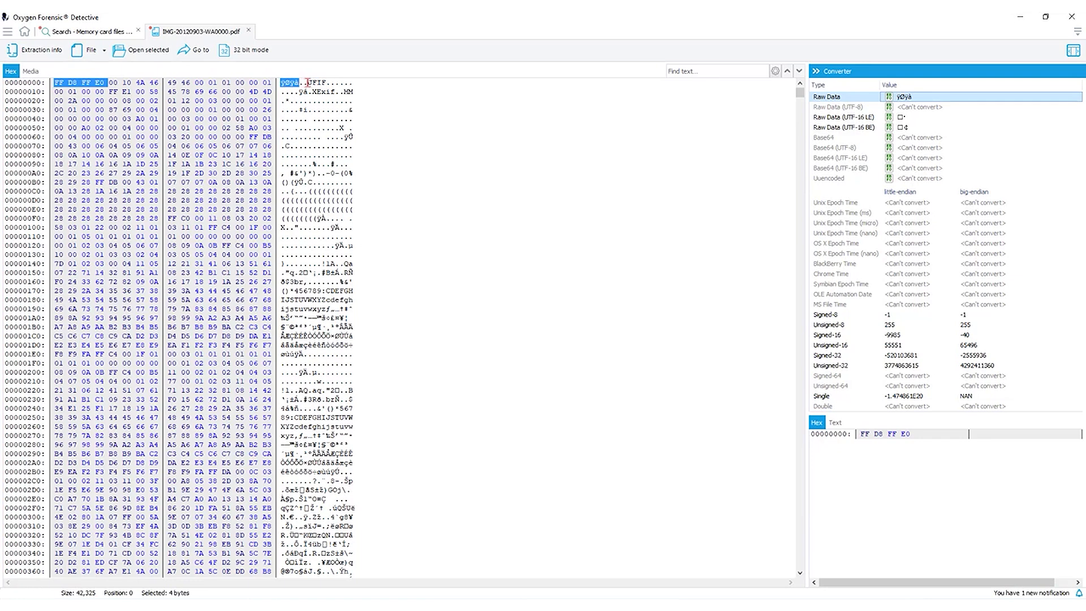
pyautogui.moveTo(307, 82); pyautogui.dragTo(328, 82)
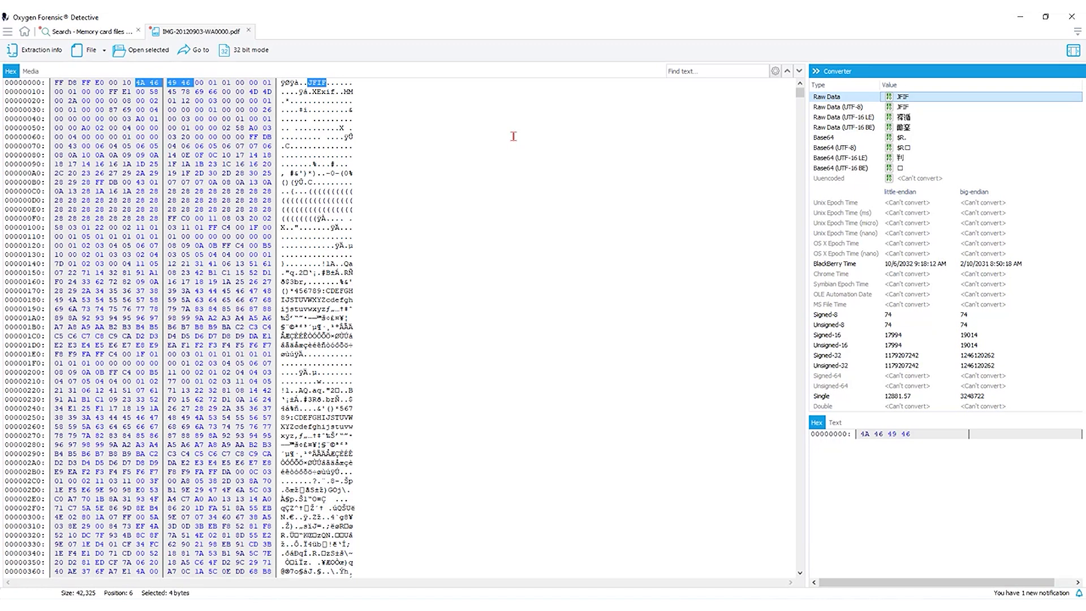
# Return to the memory card search and check which predefined hex lists can be searched.
pyautogui.click(105, 31)
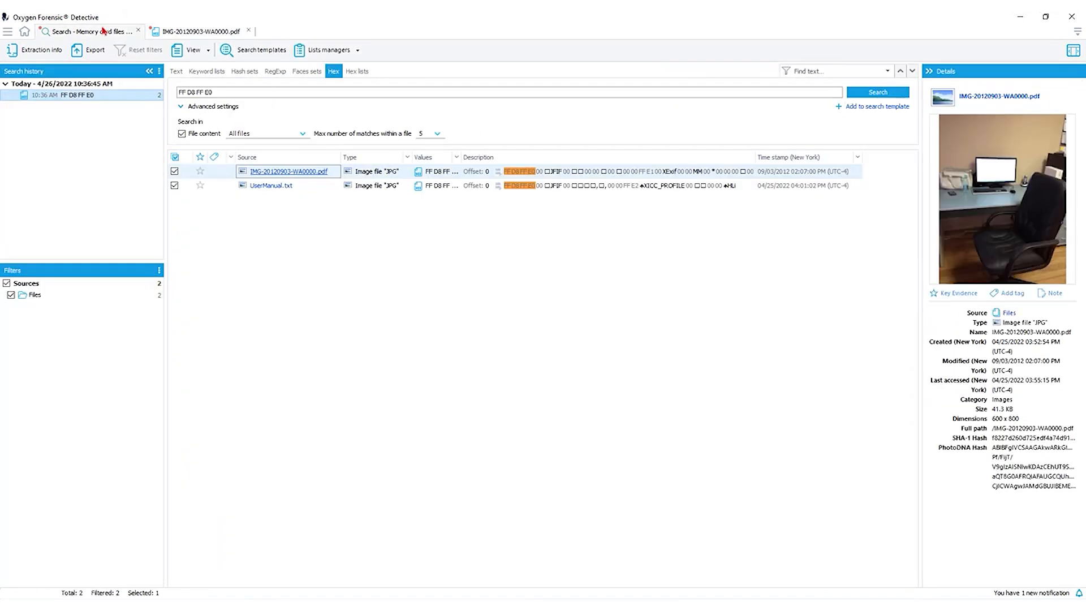
pyautogui.click(355, 82)
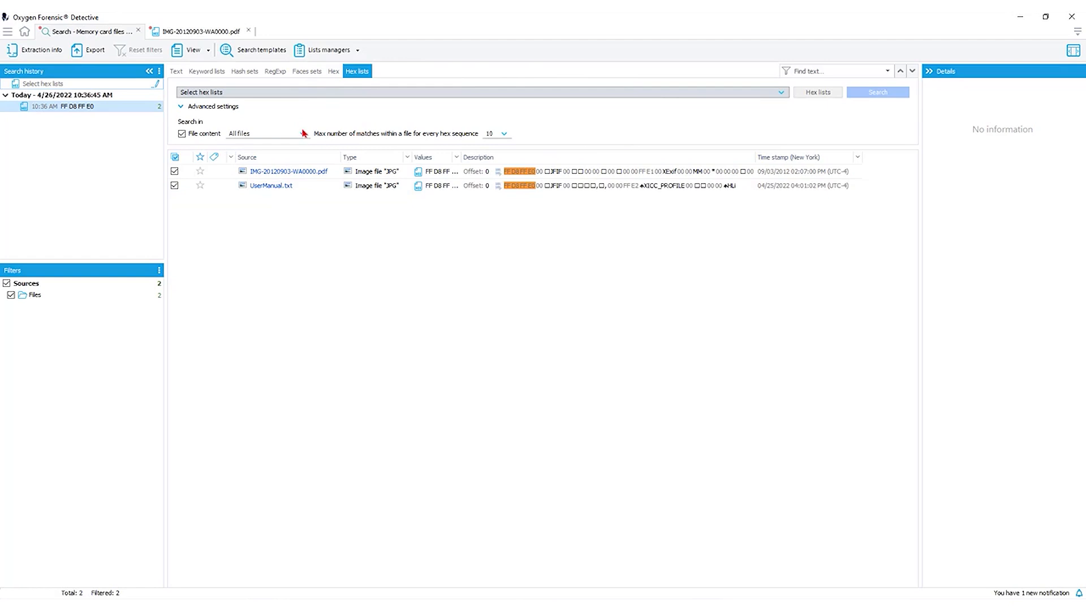
pyautogui.click(780, 95)
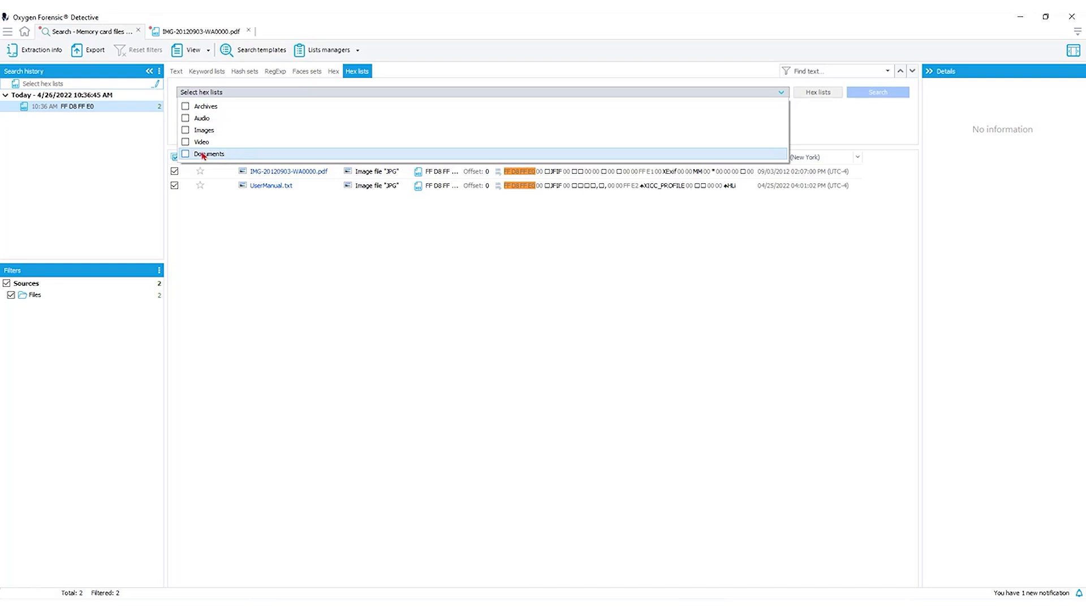
pyautogui.click(804, 113)
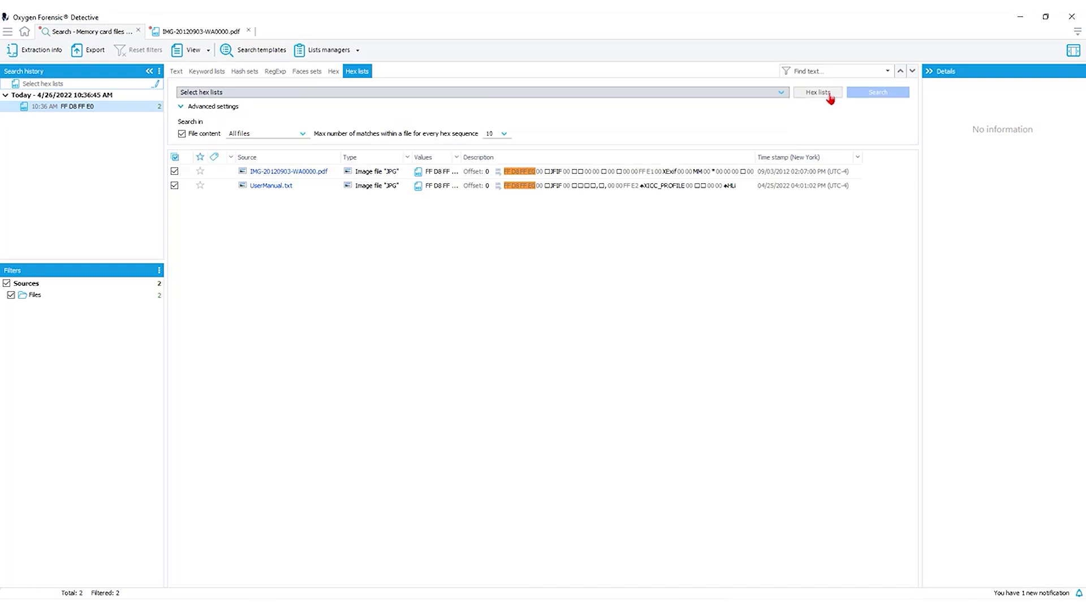
# Open the Hex manager and view the sequences in the Audio, Images and Video lists.
pyautogui.click(829, 96)
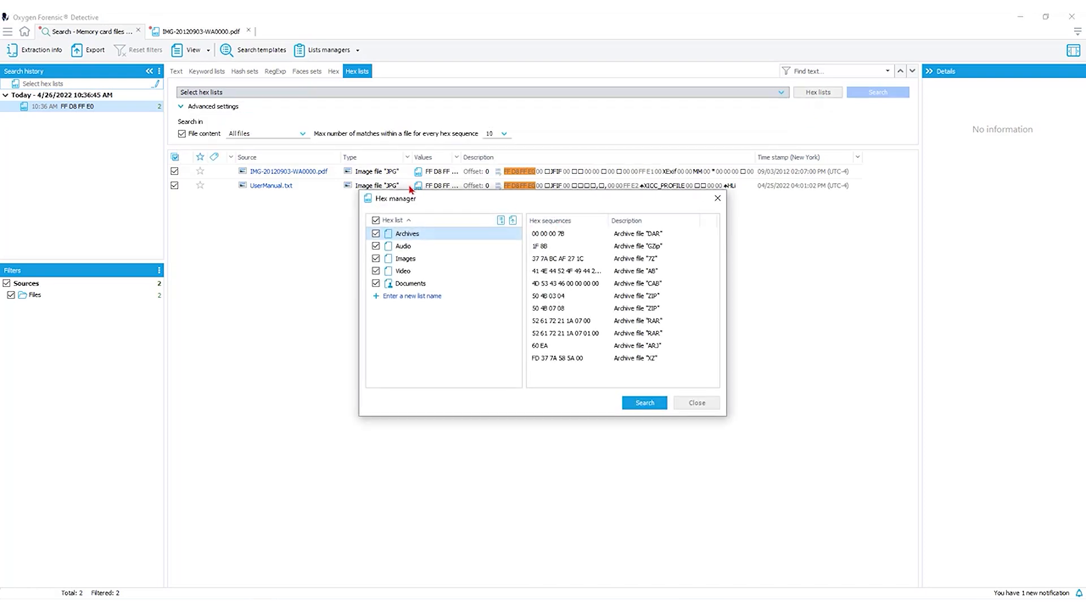
pyautogui.click(405, 250)
pyautogui.click(412, 260)
pyautogui.click(403, 270)
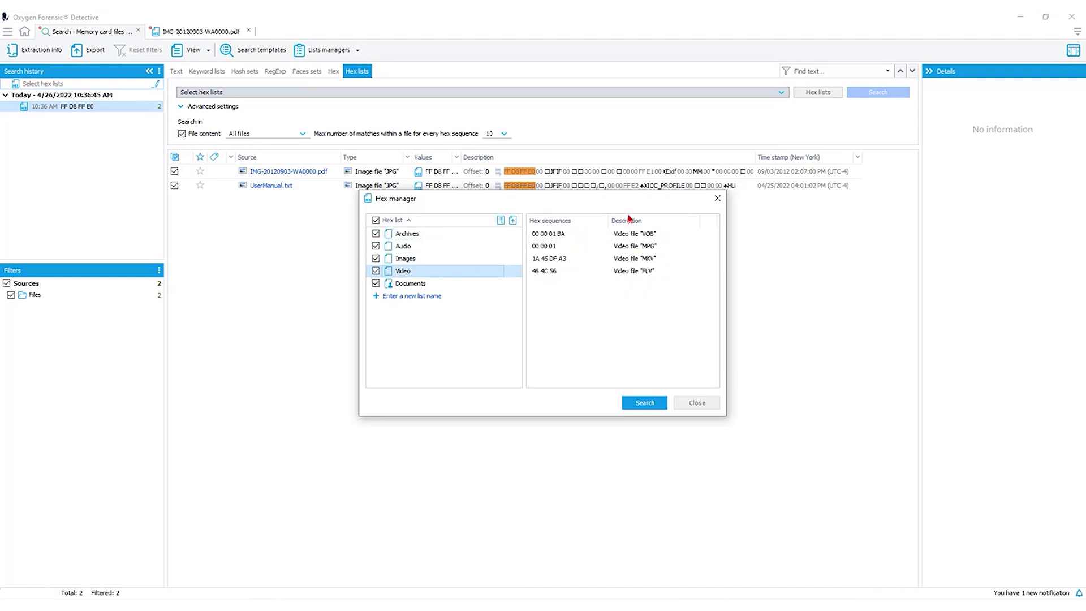
# Examine the JPG file signatures in the Images hex list and close the Hex manager.
pyautogui.click(411, 259)
pyautogui.scroll(-2, 575, 331)
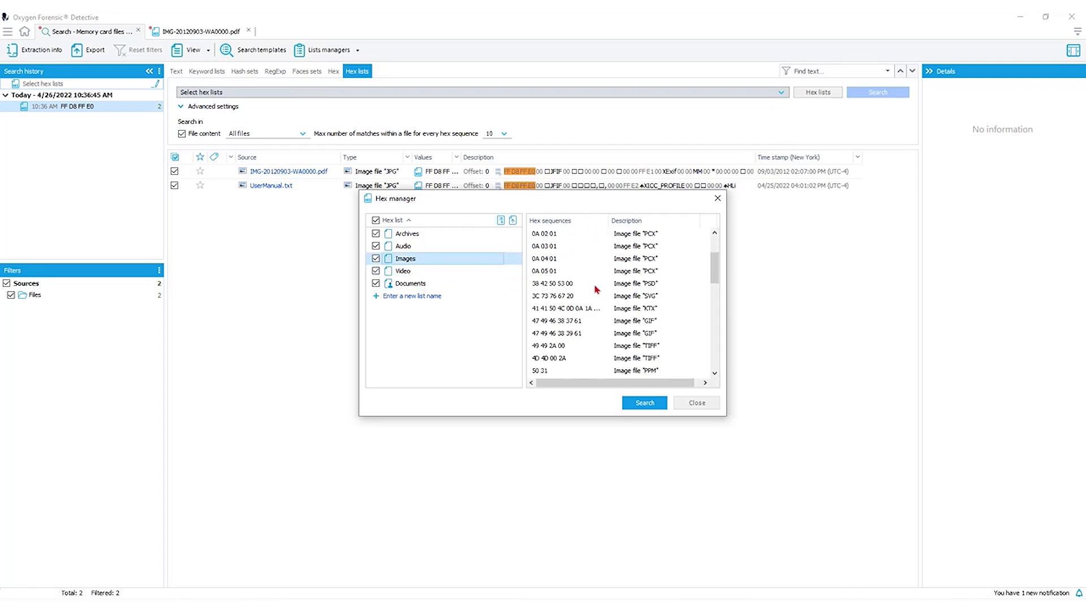
pyautogui.scroll(-5, 597, 289)
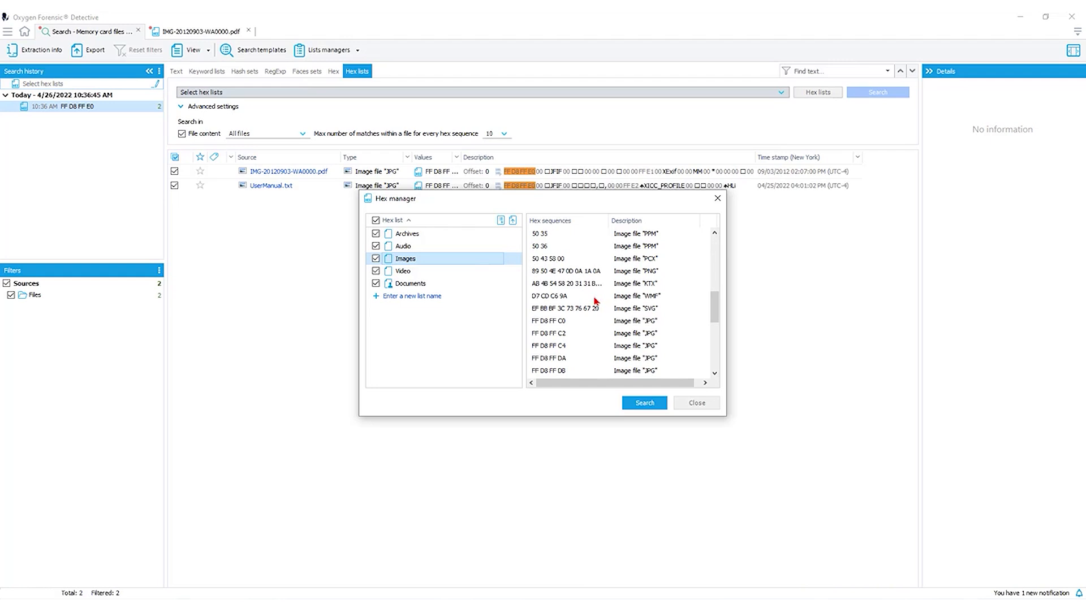
pyautogui.click(548, 325)
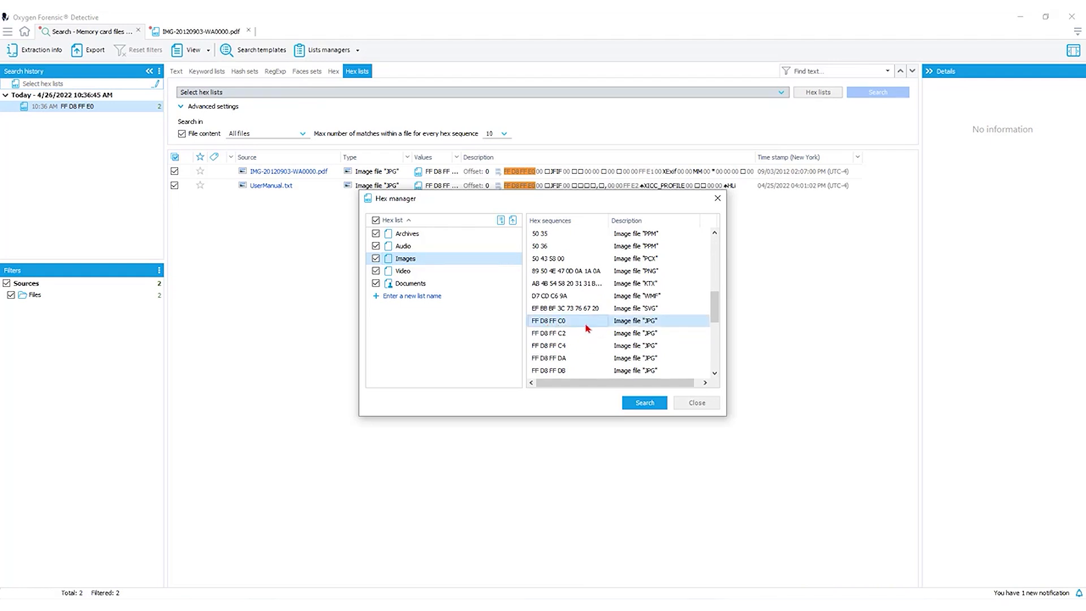
pyautogui.scroll(-2, 585, 328)
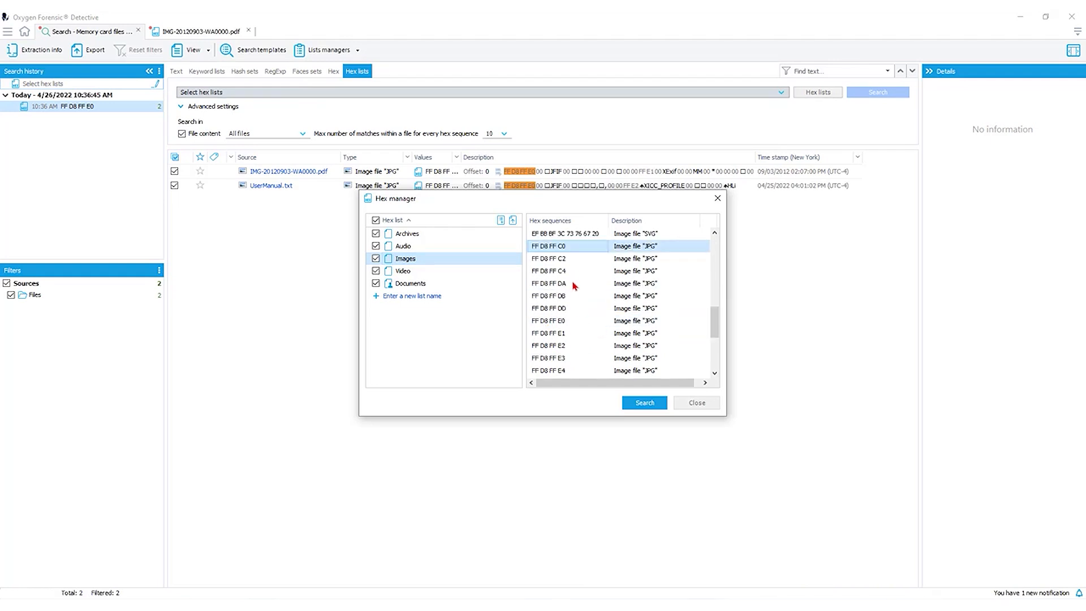
pyautogui.scroll(-1, 574, 287)
pyautogui.scroll(-3, 573, 283)
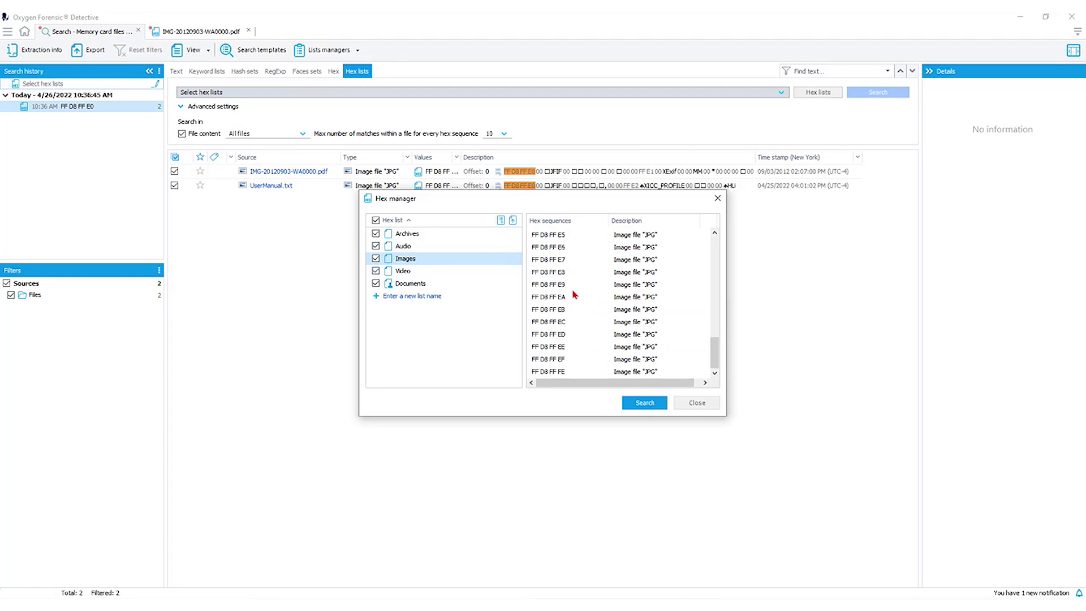
pyautogui.scroll(5, 579, 339)
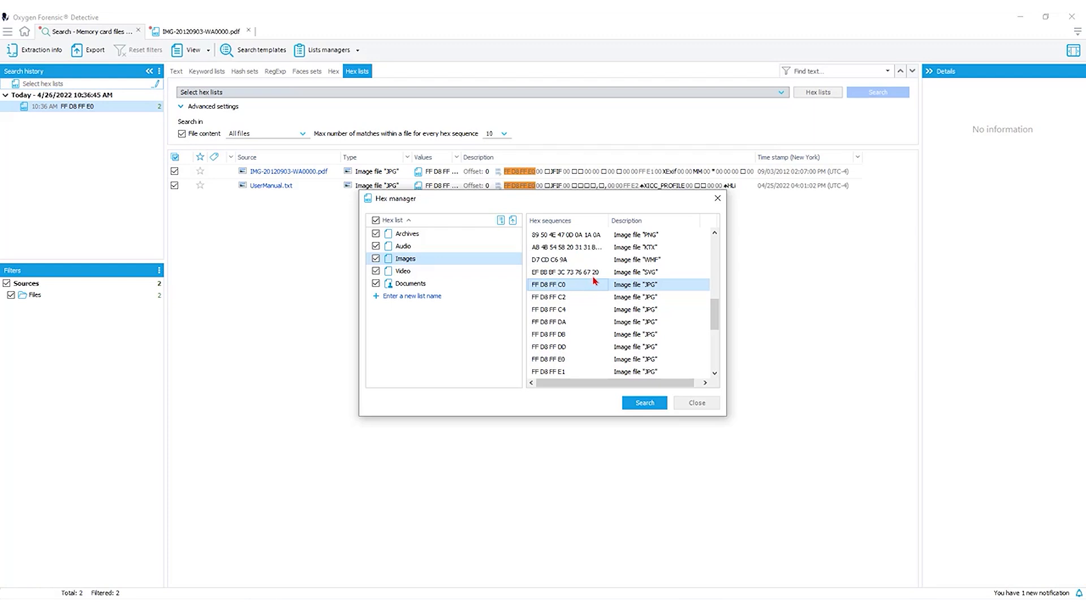
pyautogui.scroll(1, 588, 299)
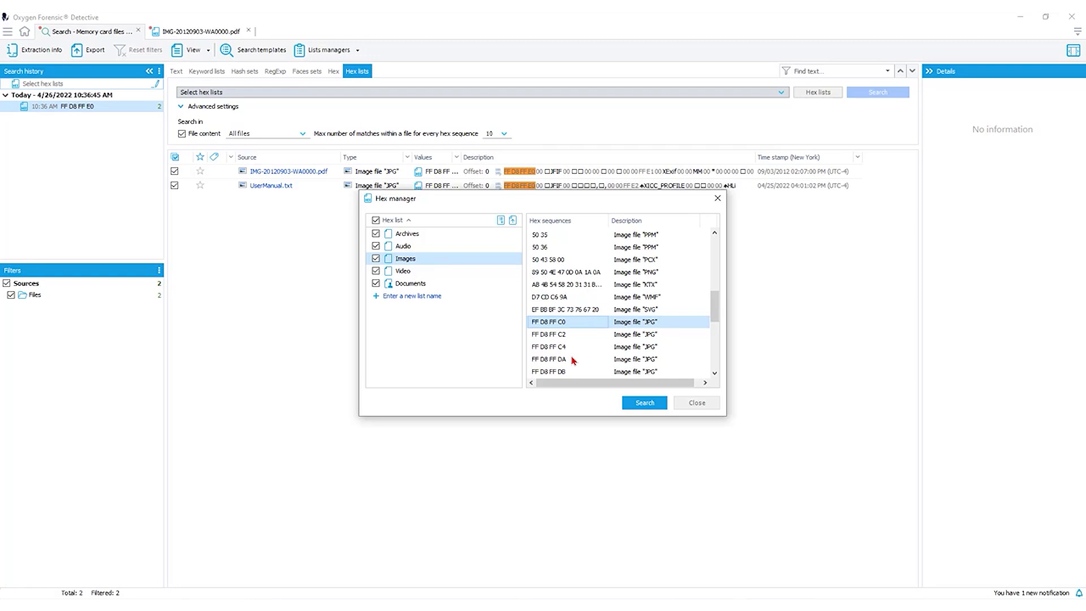
pyautogui.click(711, 410)
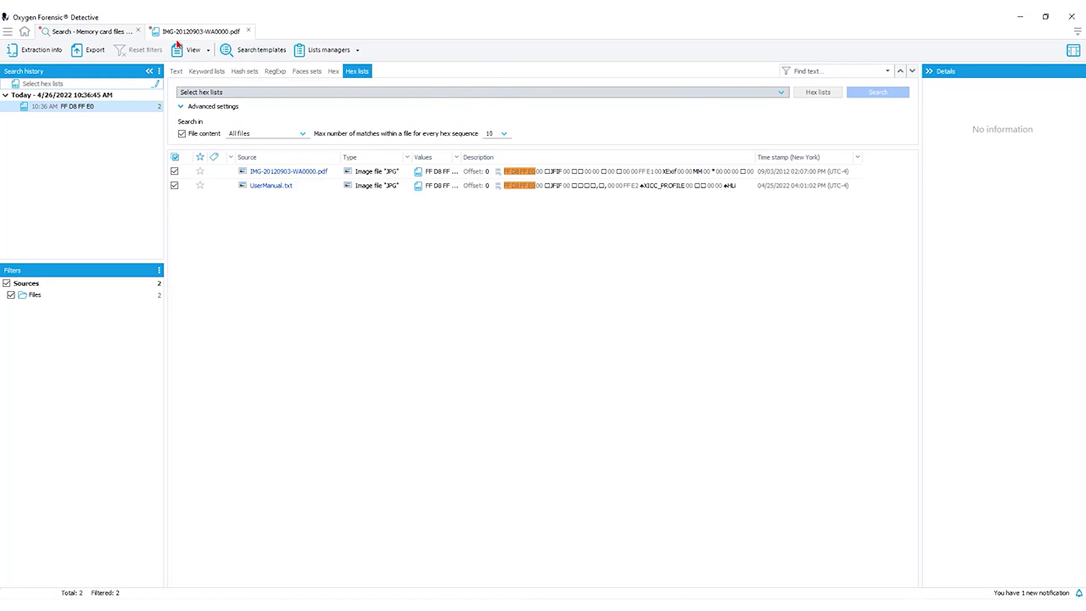
# Close the memory card search and image file views, and open the Recycle bin of the RAM Capture extraction.
pyautogui.click(139, 32)
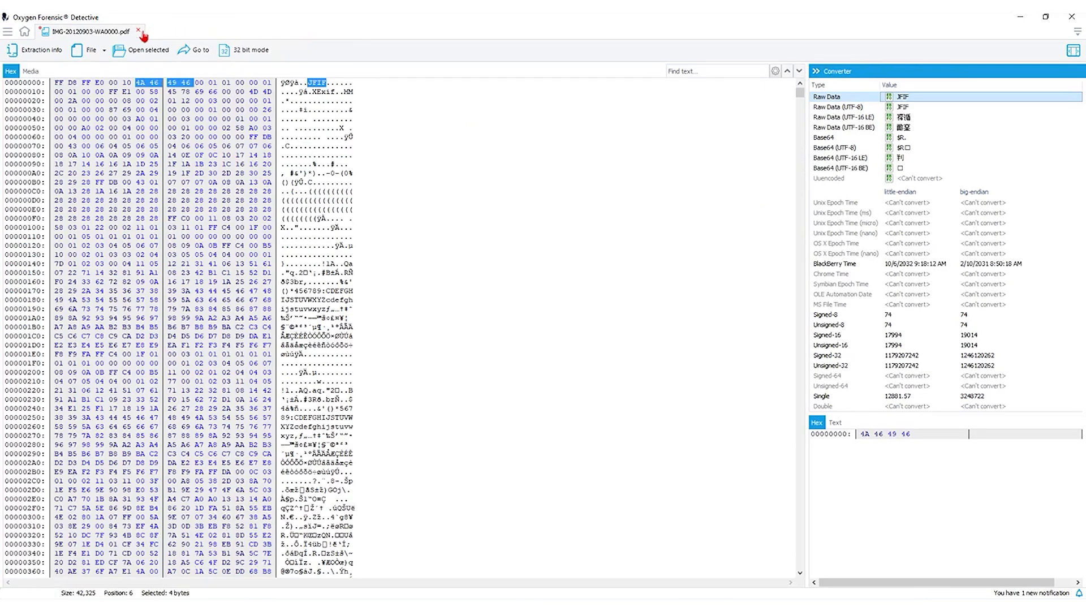
pyautogui.click(138, 33)
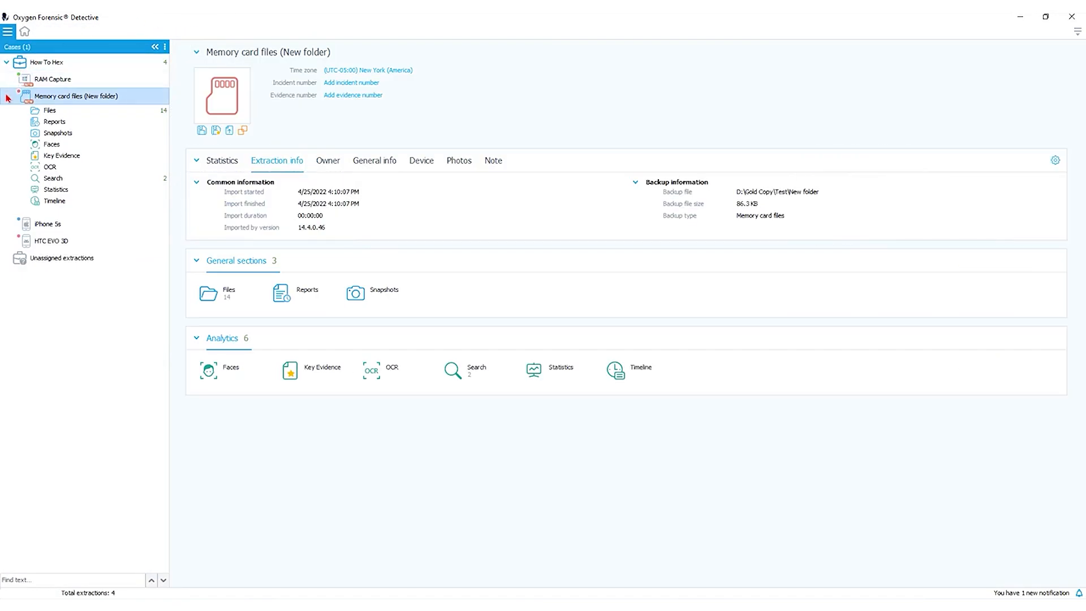
pyautogui.click(51, 82)
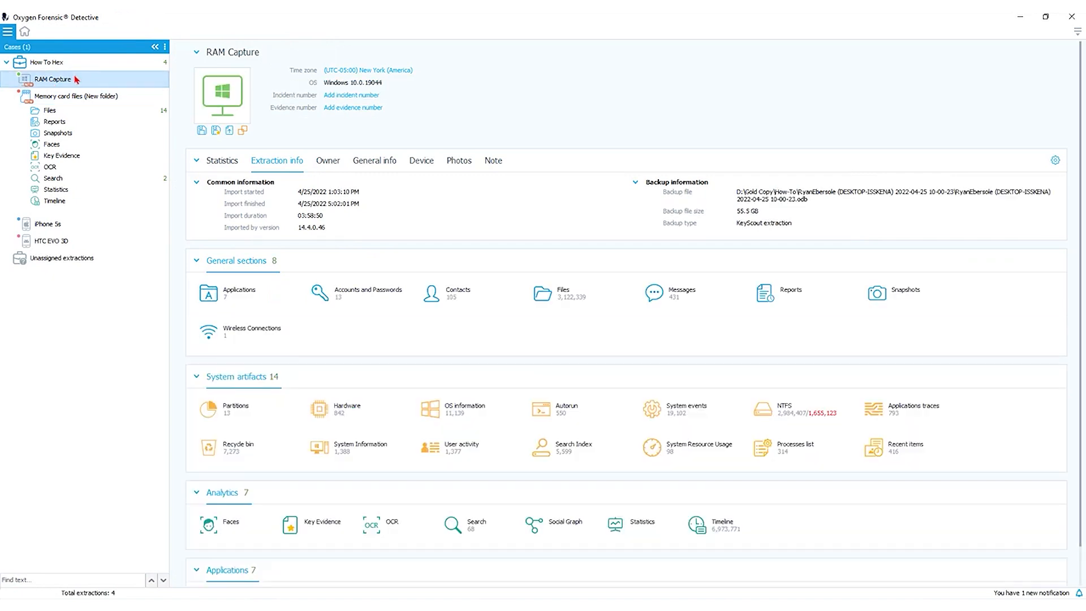
pyautogui.click(25, 97)
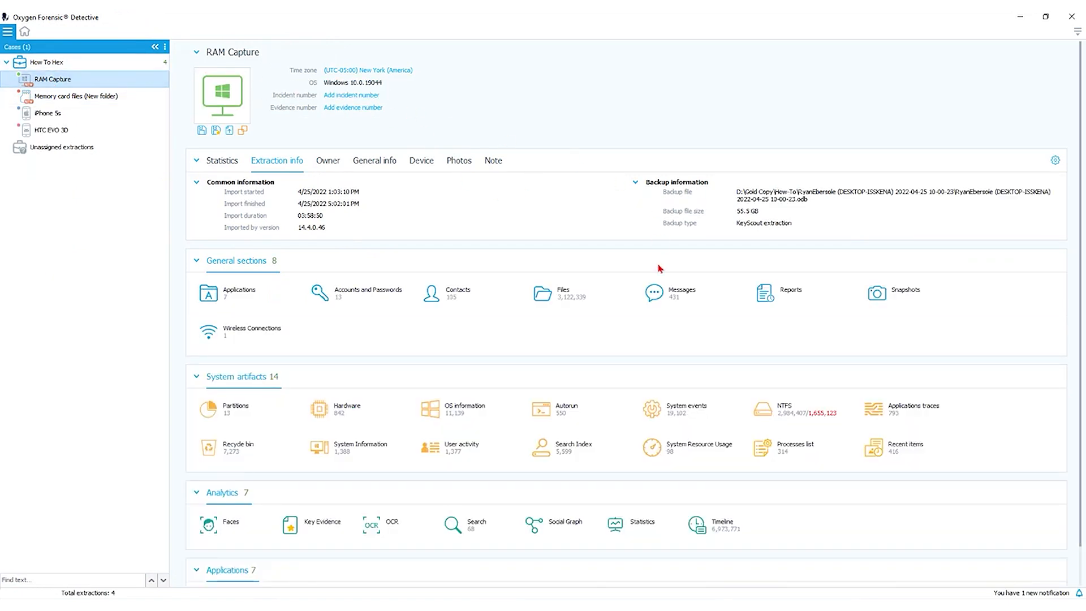
pyautogui.click(28, 82)
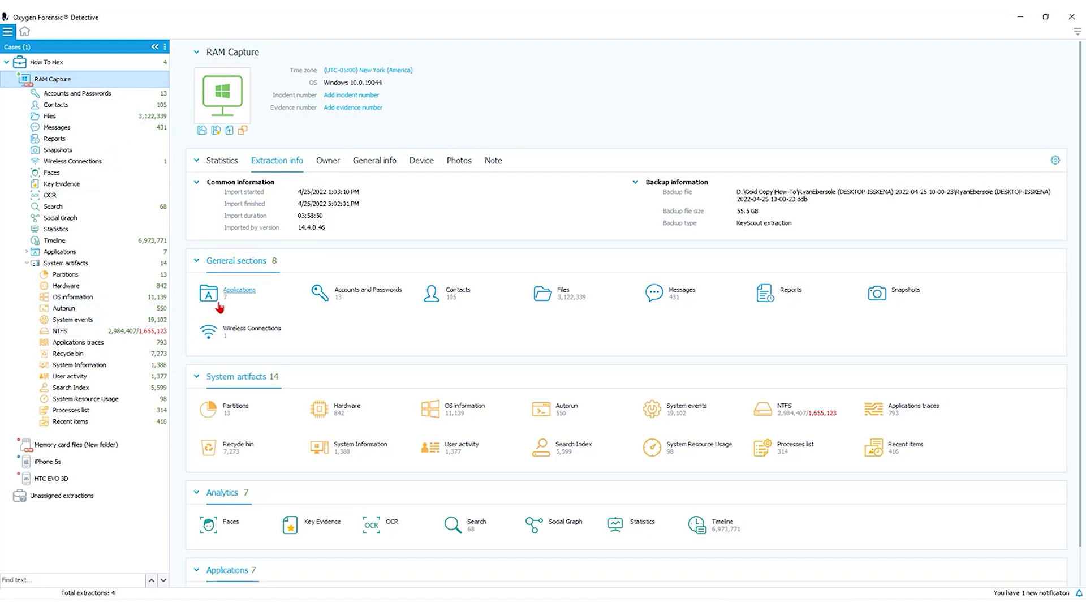
pyautogui.click(73, 355)
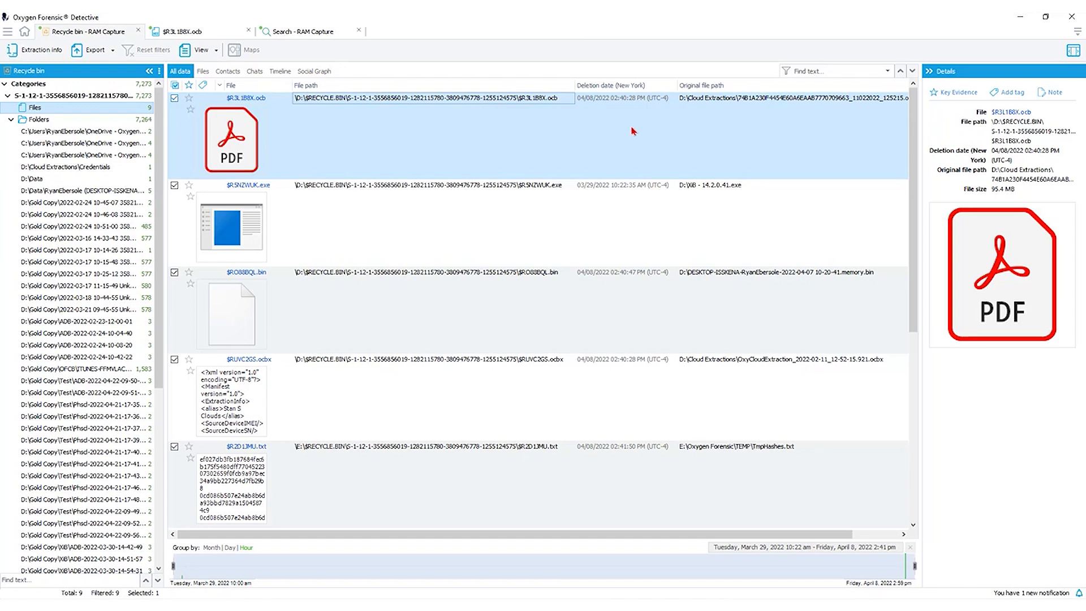
# Open the deleted file $R3L1B8X.ocb in hex view and highlight its first four bytes, 50 4B 03 04.
pyautogui.click(1008, 112)
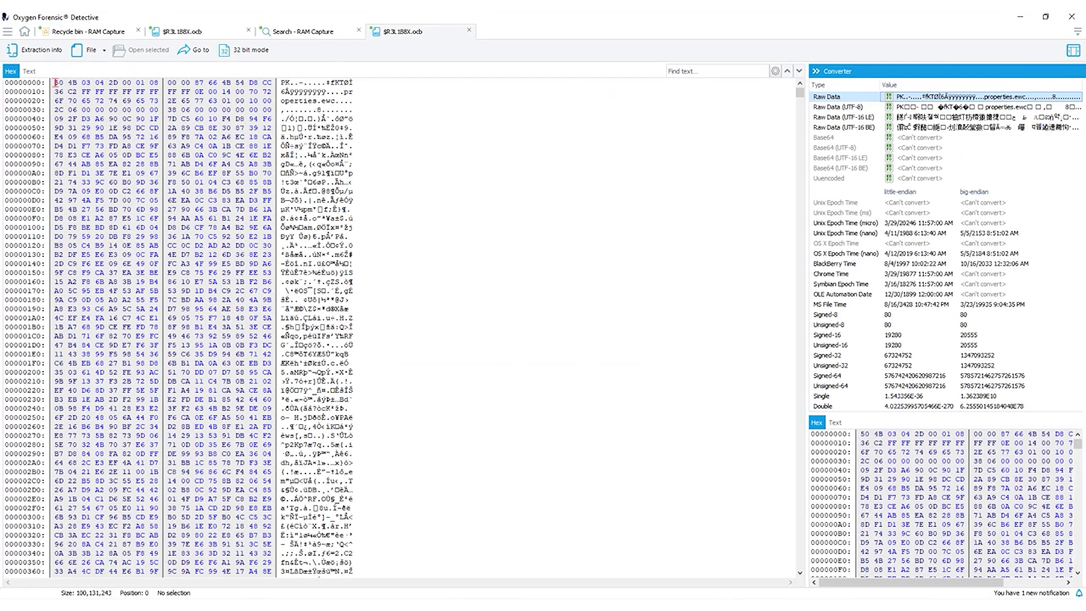
pyautogui.click(64, 83)
pyautogui.moveTo(65, 82); pyautogui.dragTo(105, 84)
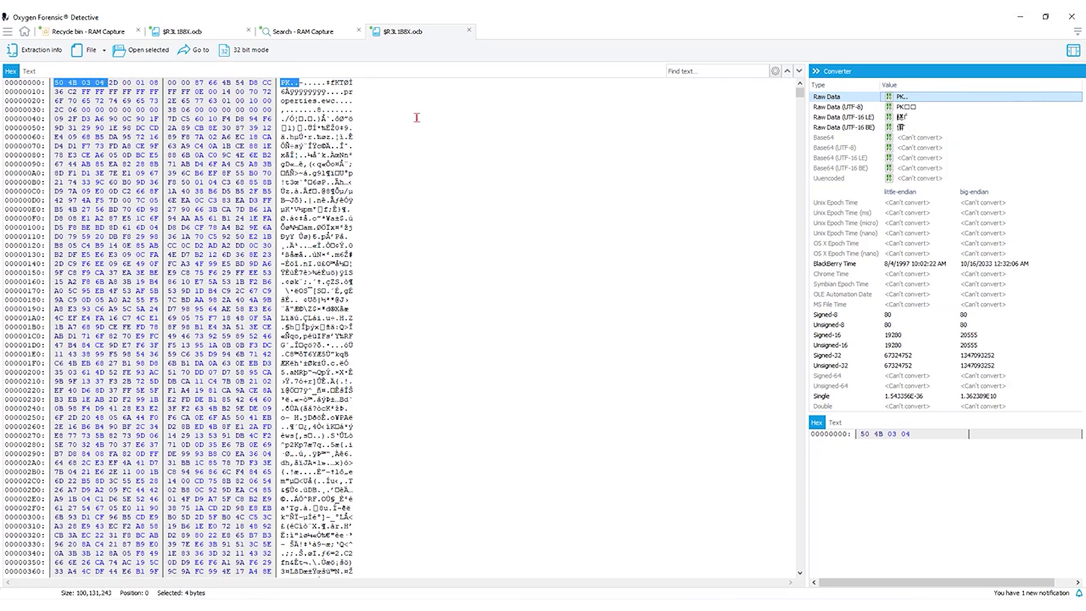
# Copy the highlighted signature bytes as hex and open the Documents list in the Hex manager of the RAM Capture search.
pyautogui.rightClick(91, 82)
pyautogui.click(119, 102)
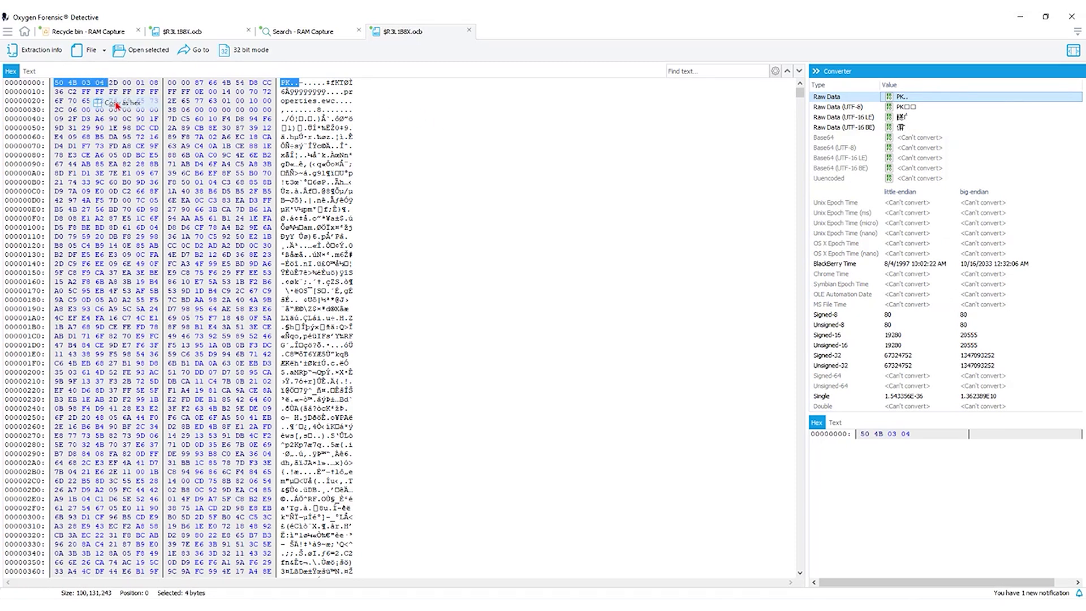
pyautogui.click(286, 30)
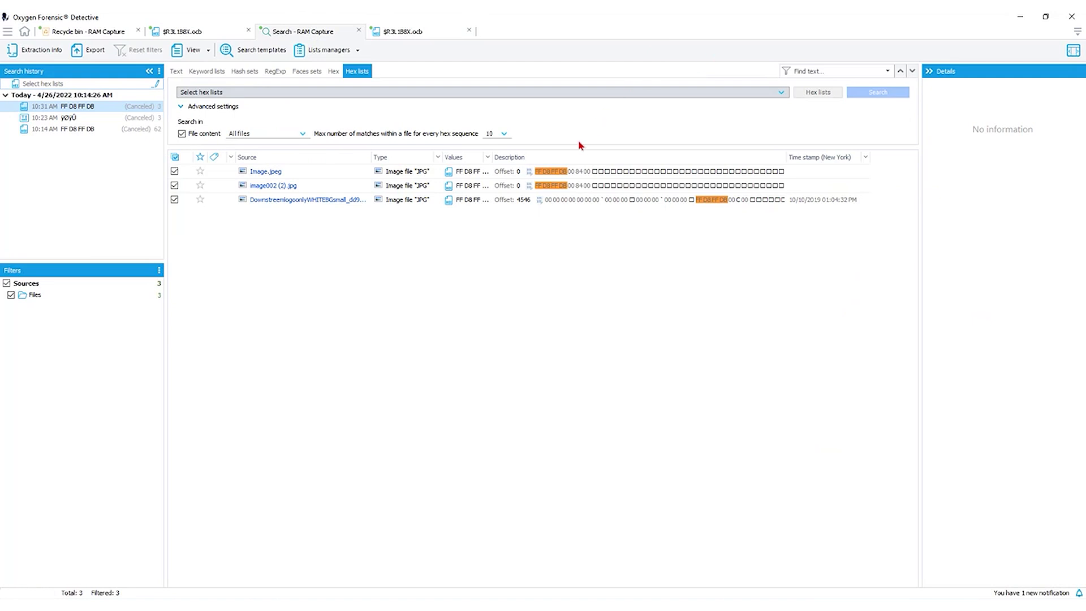
pyautogui.click(819, 95)
pyautogui.click(407, 284)
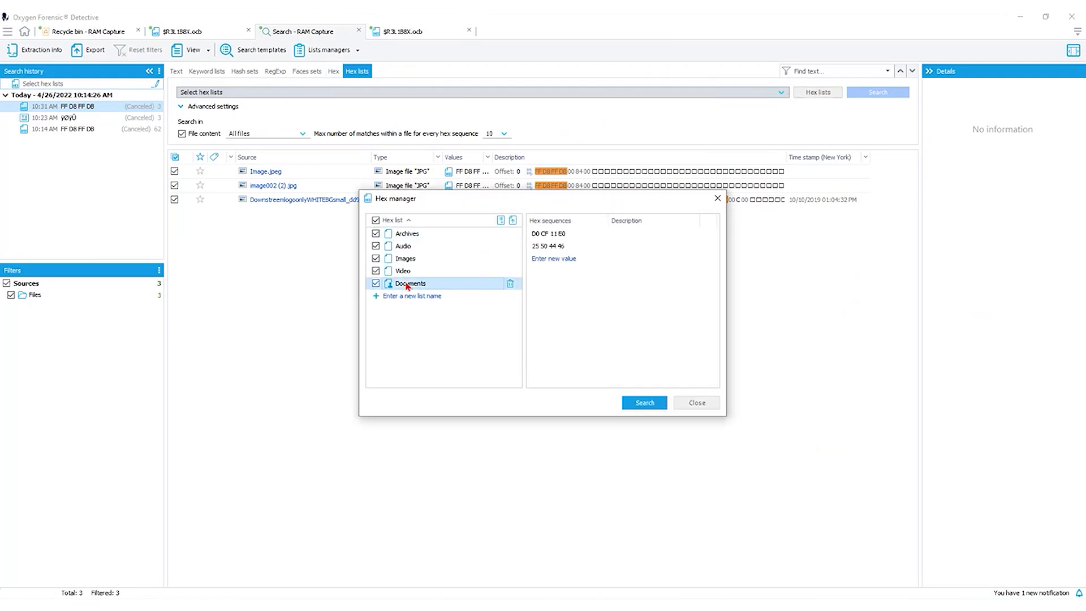
# Add the copied hex sequence 50 4B 03 04 as a new value in the Documents list.
pyautogui.click(551, 261)
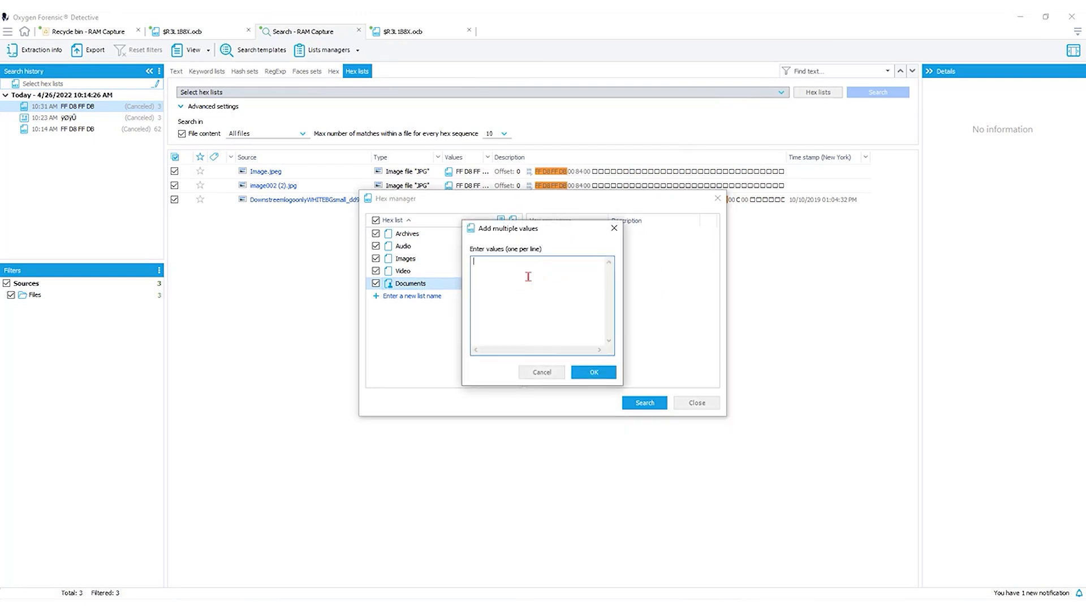
pyautogui.write('50 4B 03 04')
pyautogui.moveTo(570, 228); pyautogui.dragTo(588, 280)
pyautogui.click(620, 422)
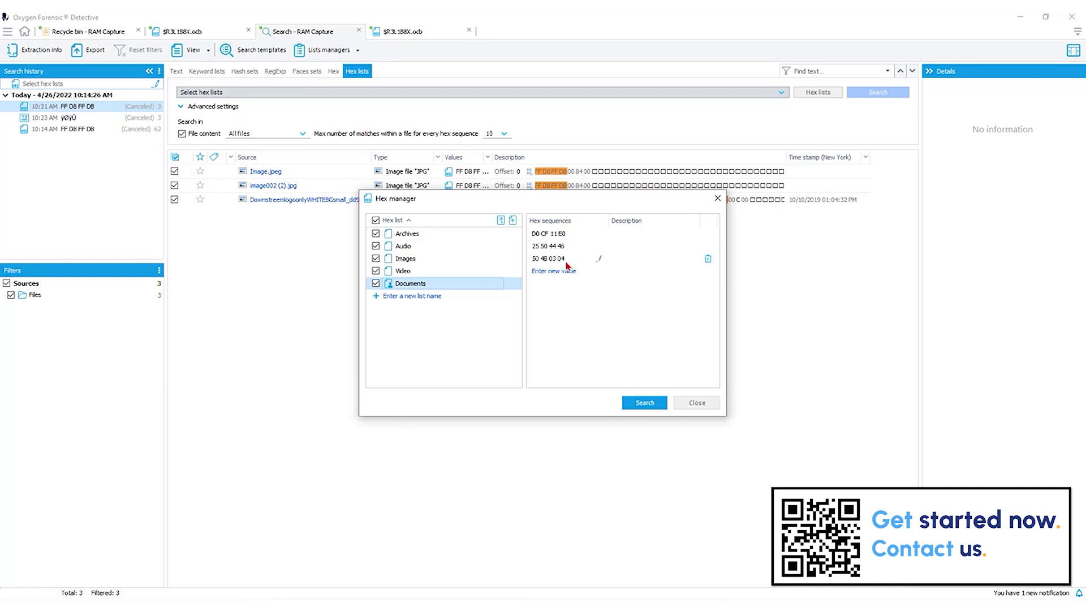
# Enter PDF as the description of the 50 4B 03 04 sequence in the Documents list.
pyautogui.click(639, 261)
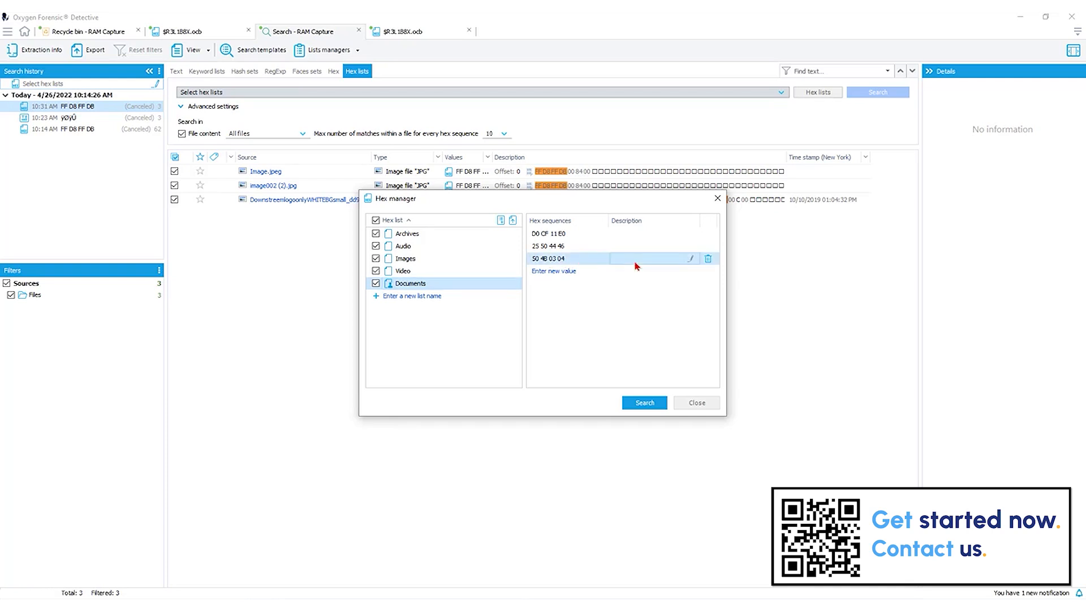
pyautogui.click(688, 259)
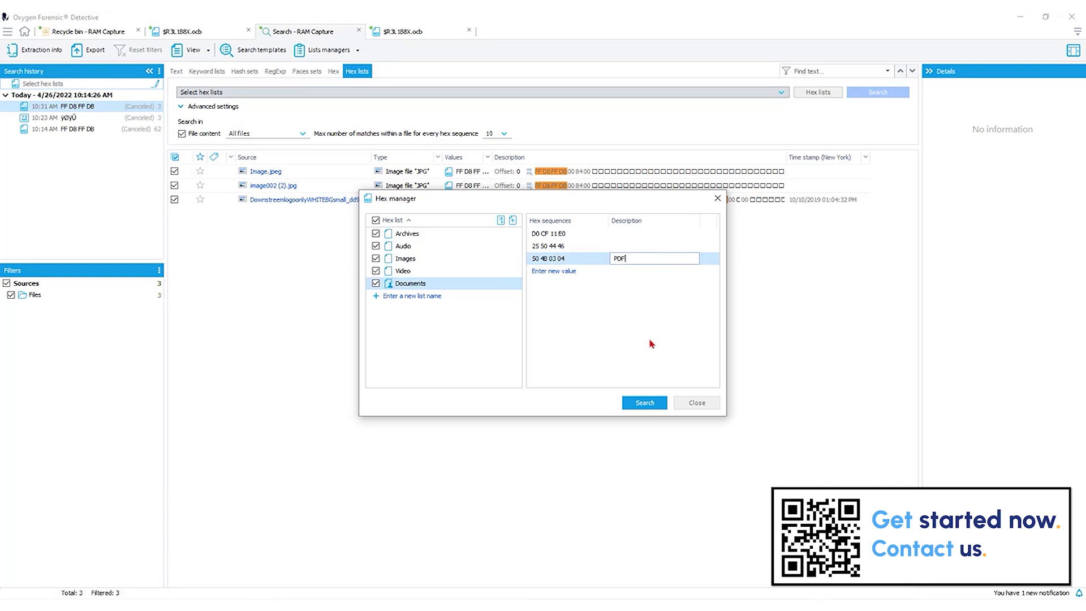
pyautogui.click(608, 344)
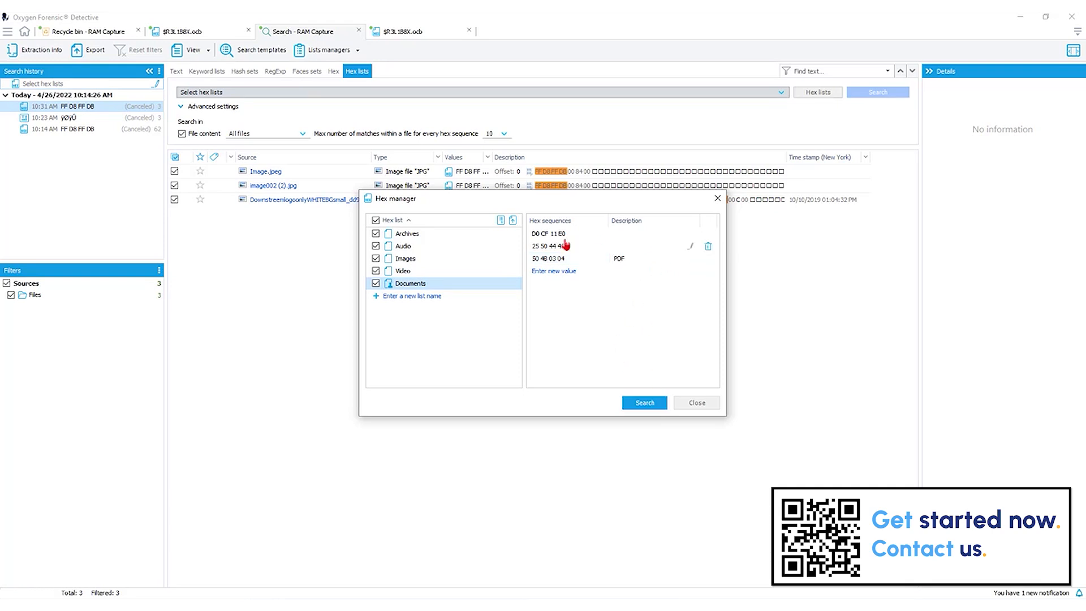
# Exclude the Archives, Audio, Images and Video lists, run the hex search with only Documents, and look through the matching files.
pyautogui.click(375, 233)
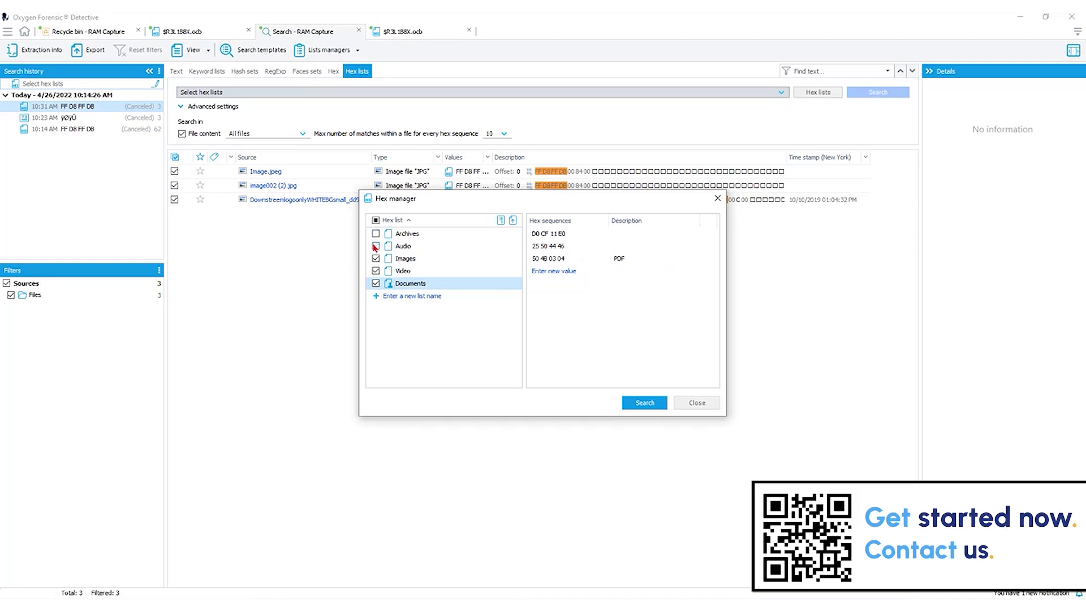
pyautogui.click(375, 246)
pyautogui.click(375, 258)
pyautogui.click(376, 271)
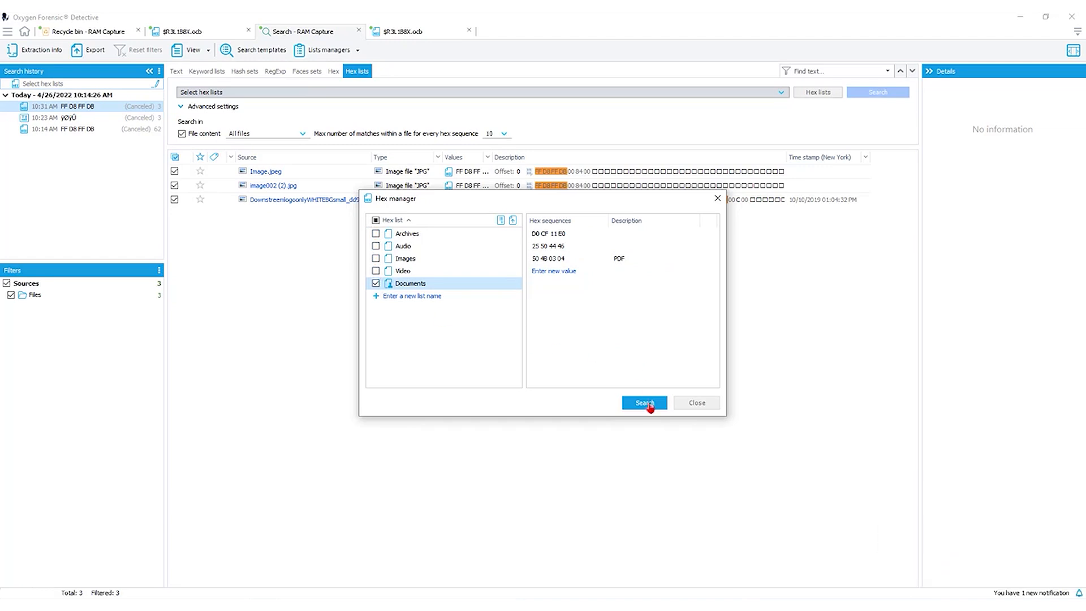
pyautogui.click(644, 402)
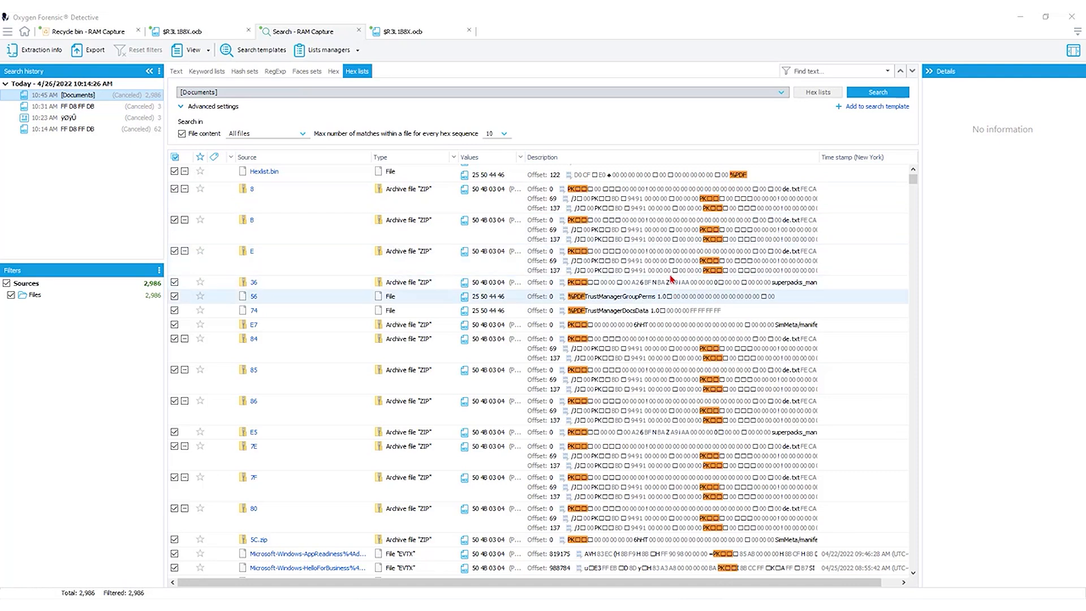
pyautogui.scroll(-2, 668, 305)
pyautogui.scroll(-1, 673, 314)
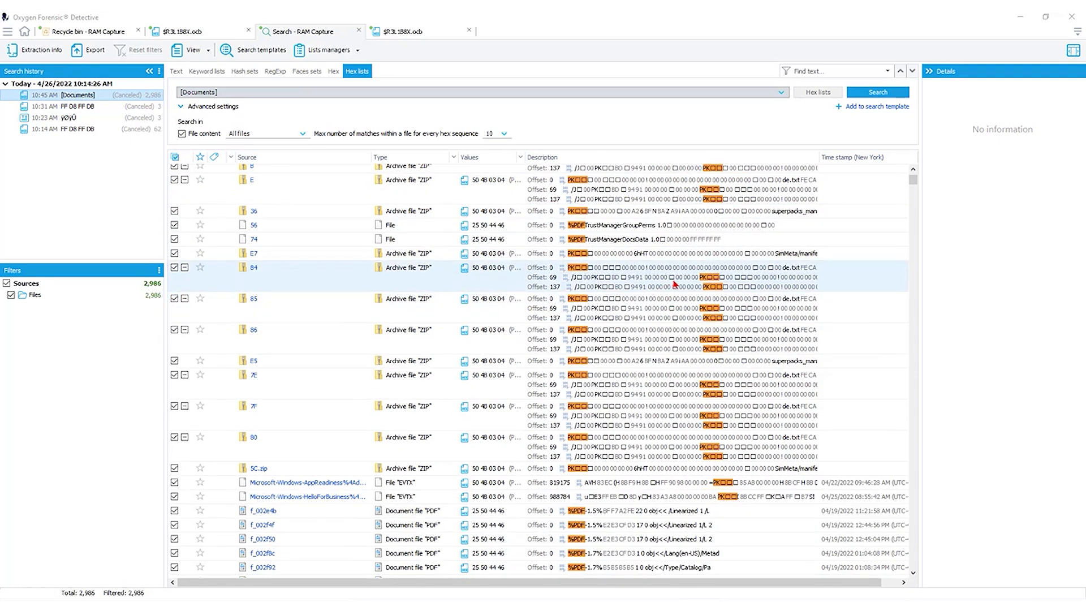